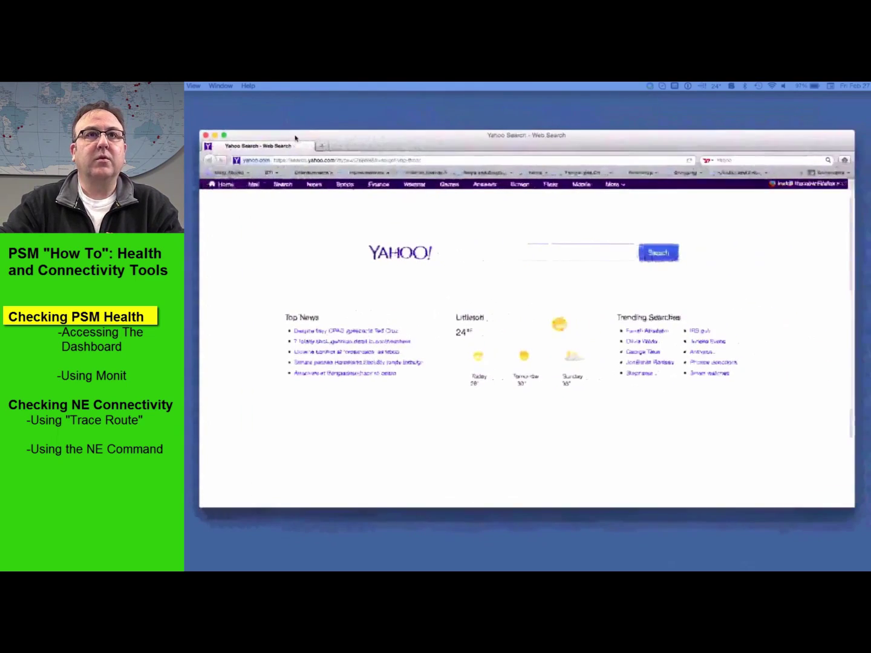
Step: Open the Service Manager dashboard at 10.127.41.31:9000 in the browser
click(220, 134)
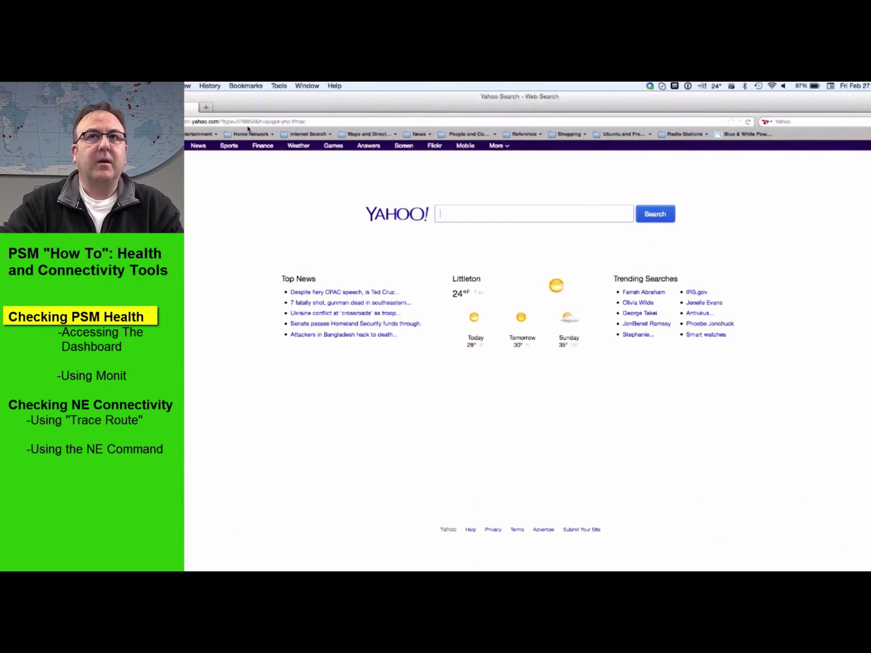
click(248, 122)
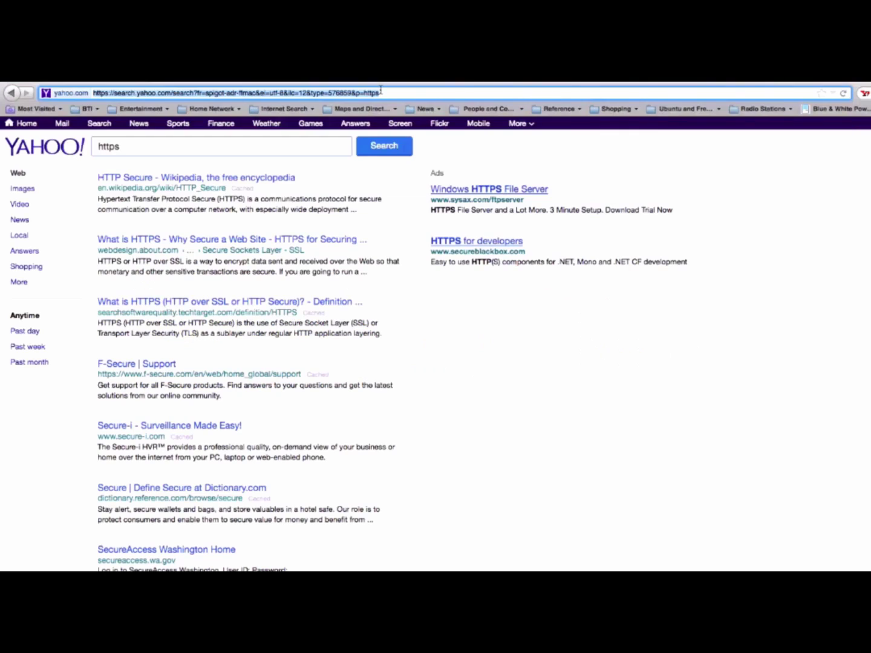
key(super+l)
text(10)
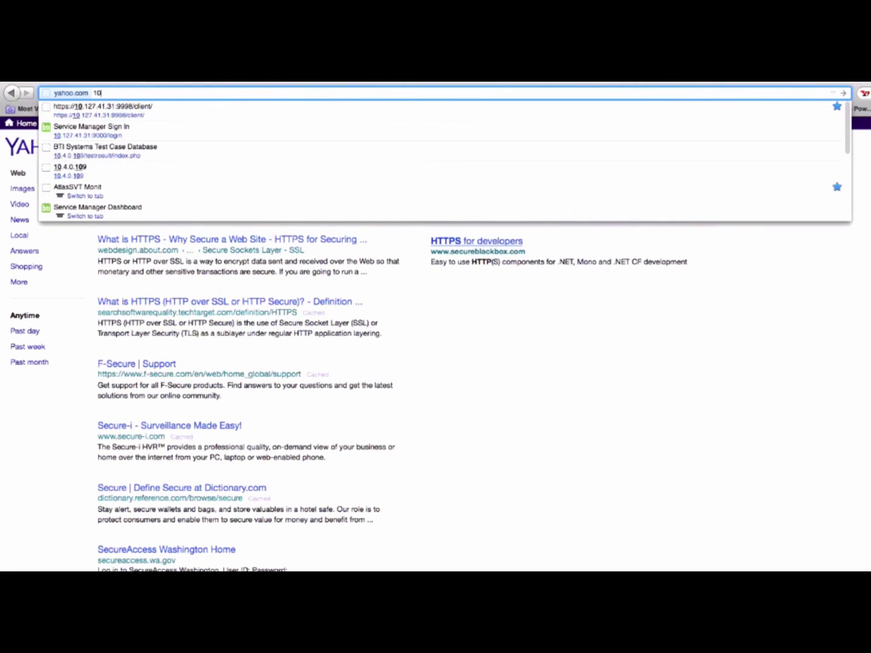
text(.127)
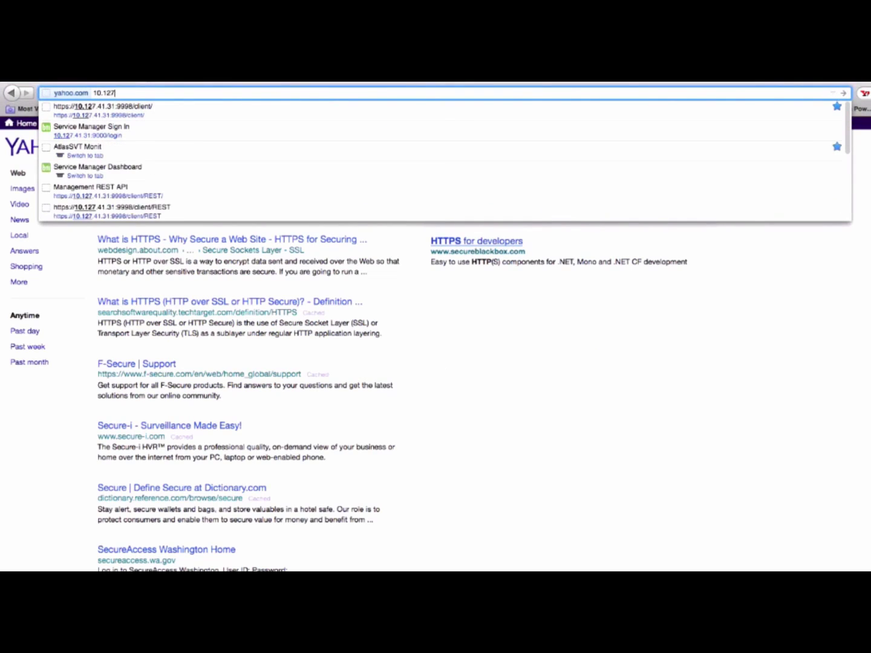
text(.41.31)
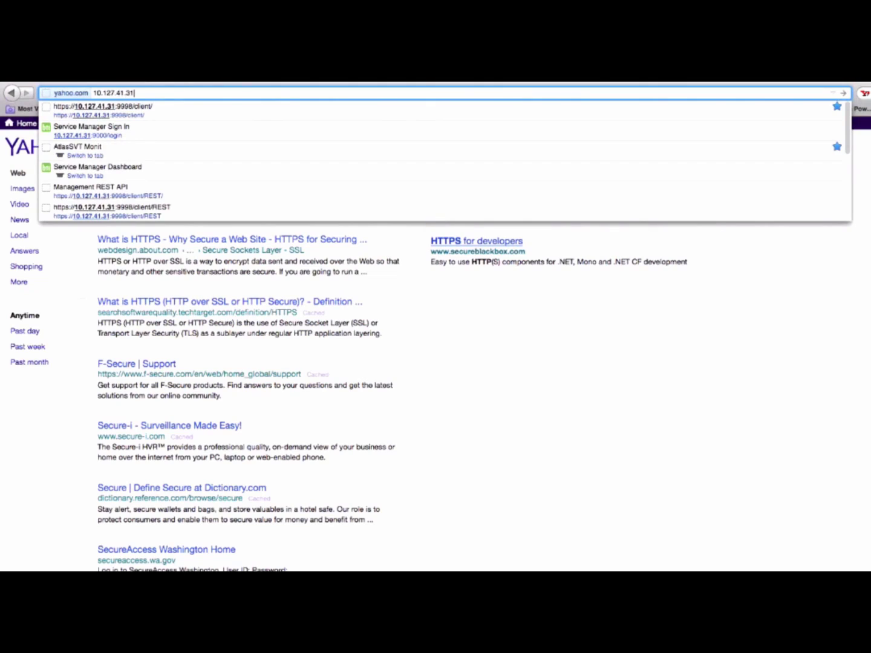
text(:9000)
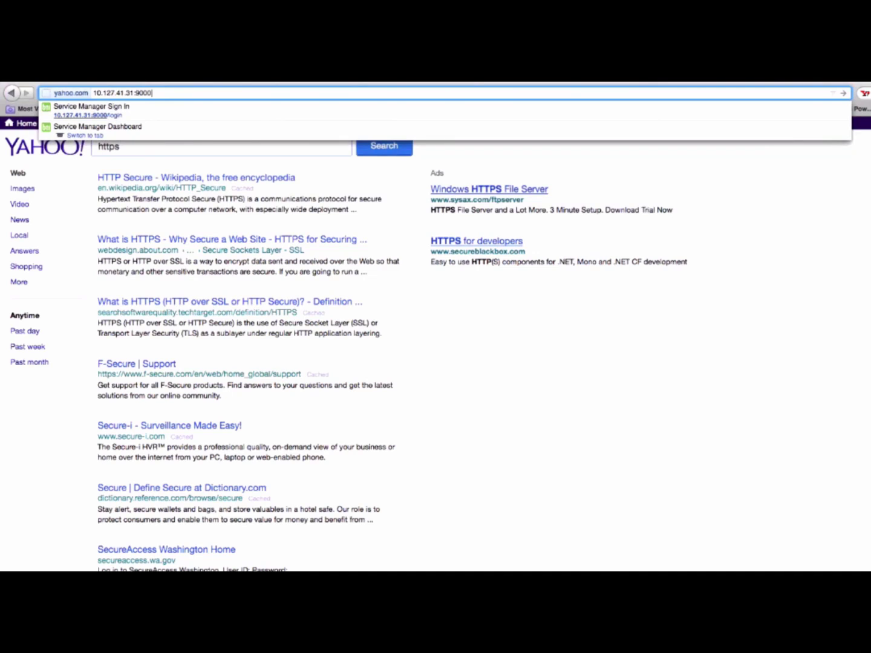
key(Return)
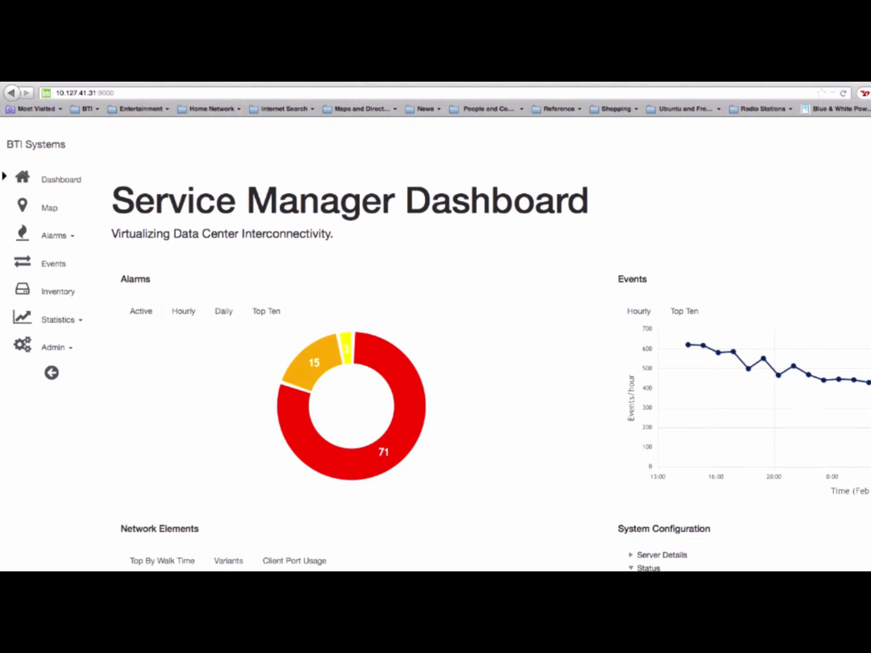
Step: Open the Monit Service Manager page from the status section of the dashboard's System Configuration
scroll(491, 375, down, 3)
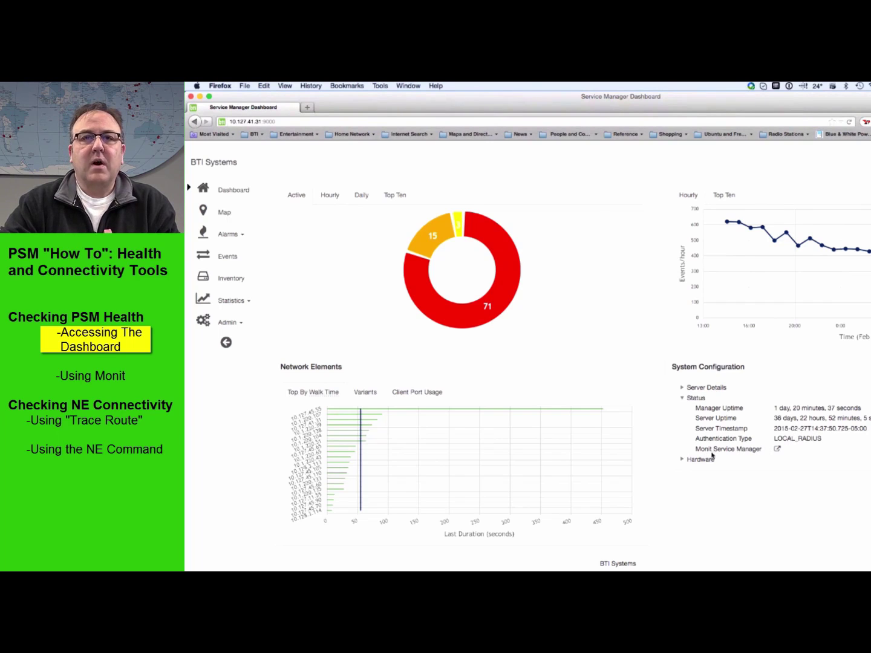
click(777, 450)
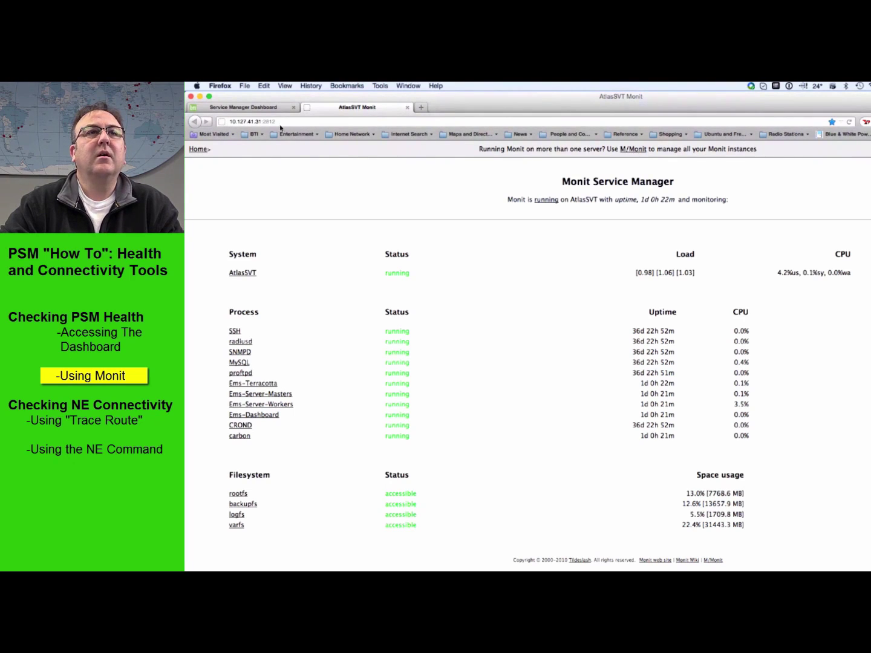
Step: Minimize the browser window and switch to the Terminal
key(super+m)
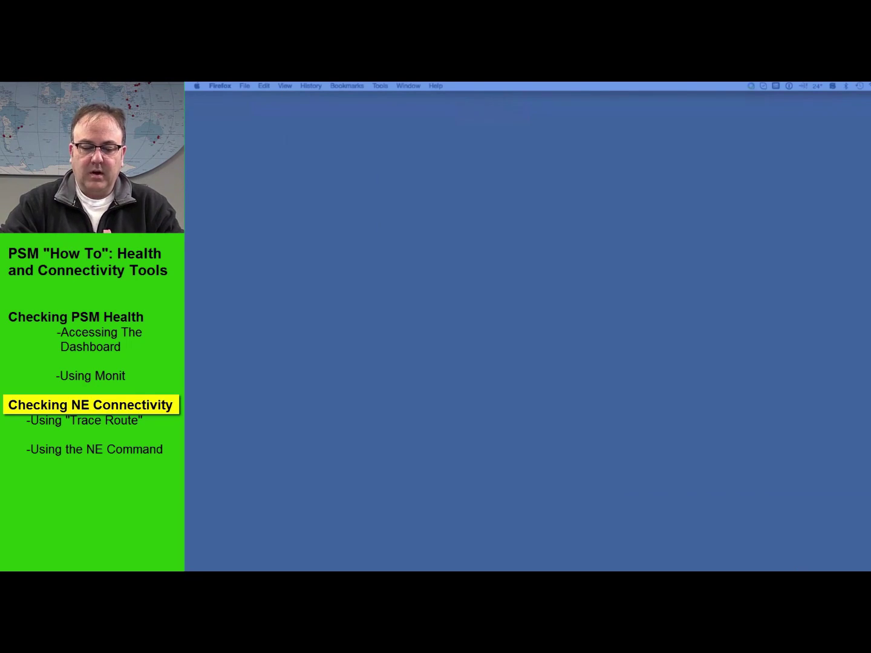
mouse_move(856, 560)
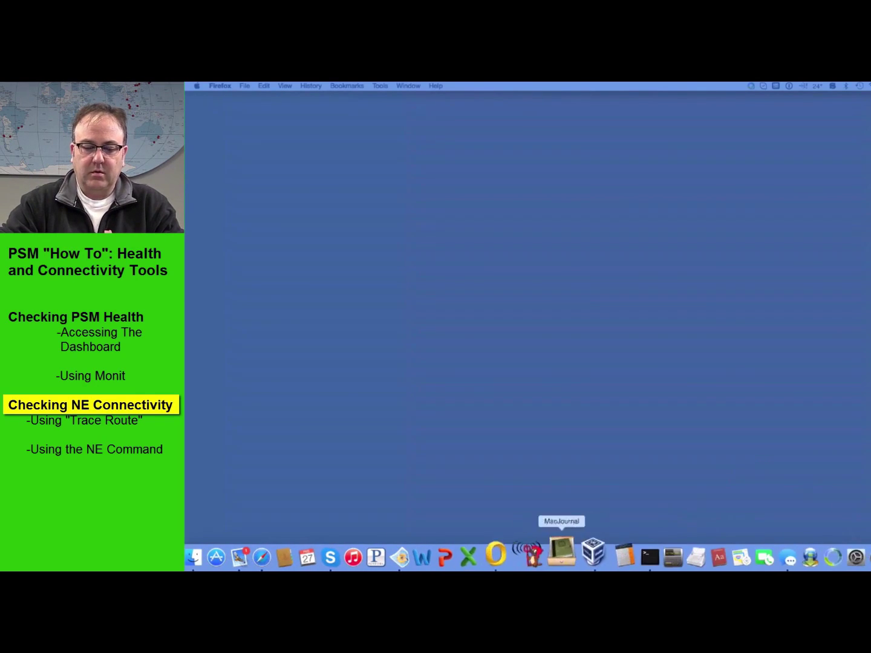
click(624, 552)
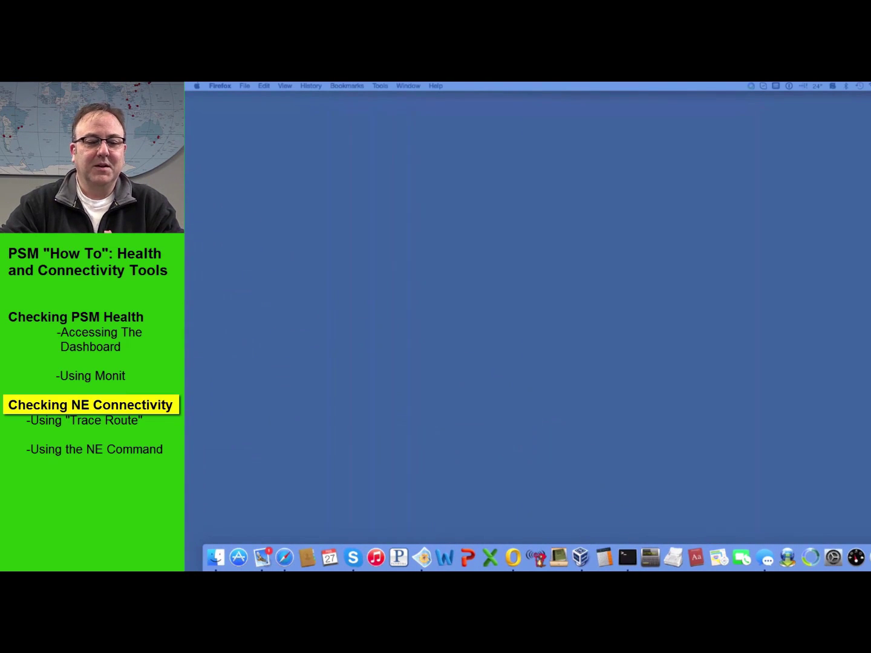
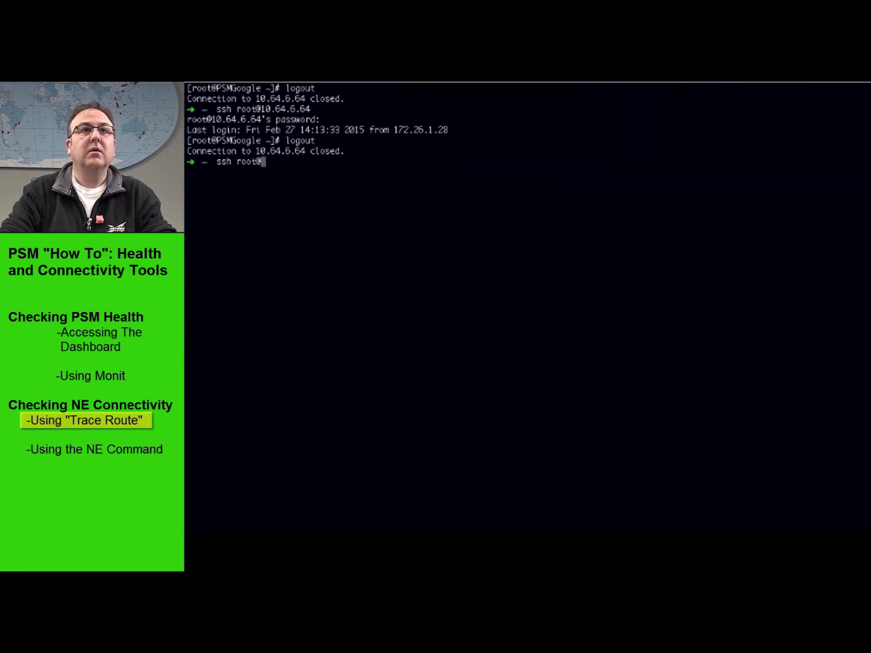
key(BackSpace)
key(BackSpace)
key(BackSpace)
key(BackSpace)
key(BackSpace)
key(BackSpace)
key(BackSpace)
key(BackSpace)
key(BackSpace)
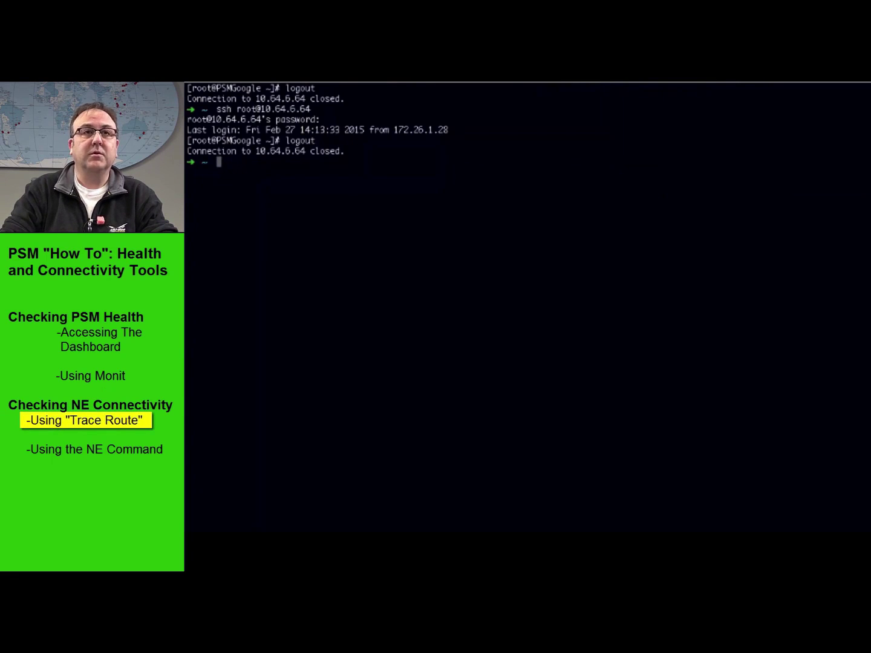
key(Up)
key(Return)
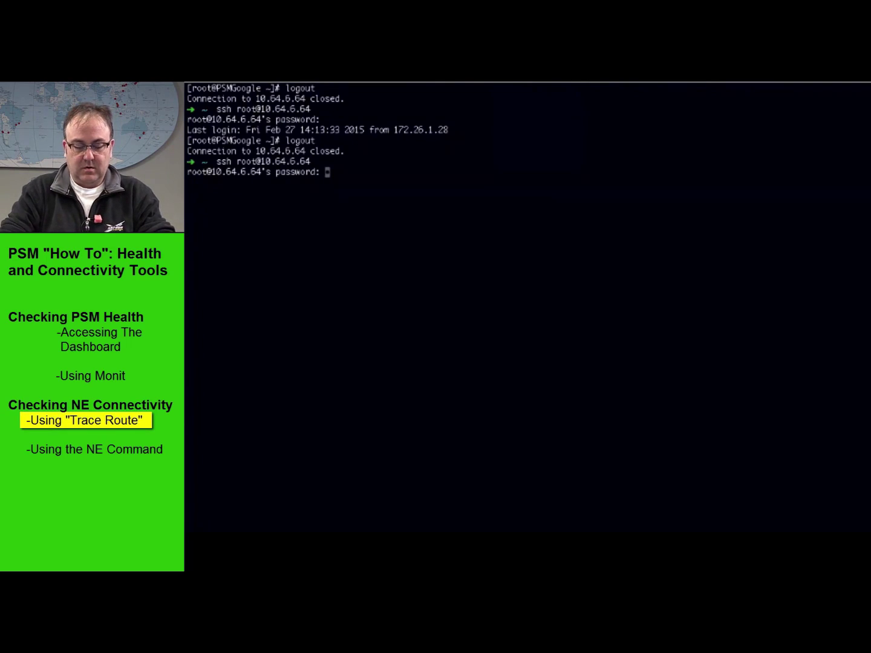
key(Return)
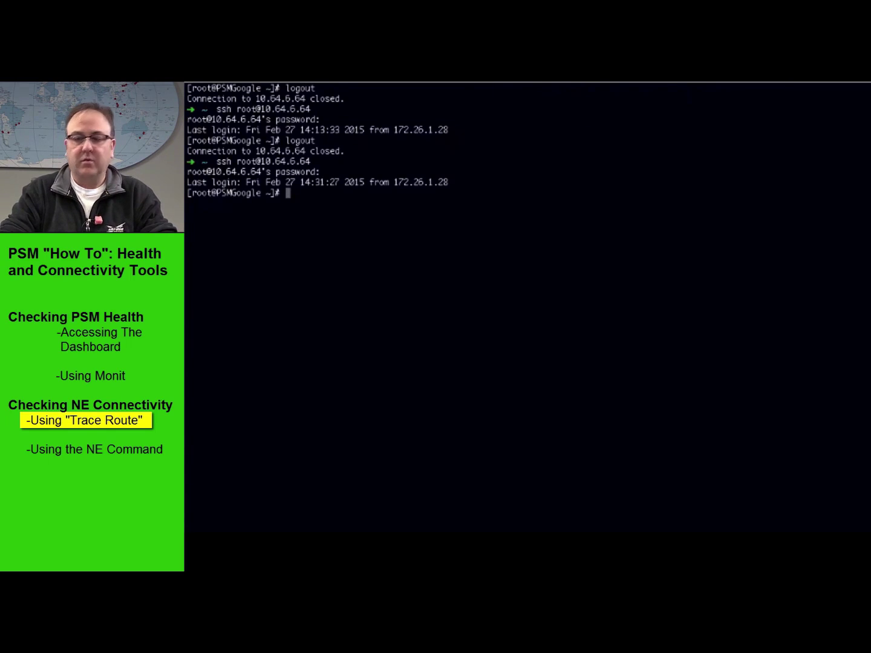
Step: Recall the earlier TCP trace command, review its port, protocol and address arguments, and run traceroute -p 2022 -T 10.127.45.75
key(Up)
key(Up)
key(Up)
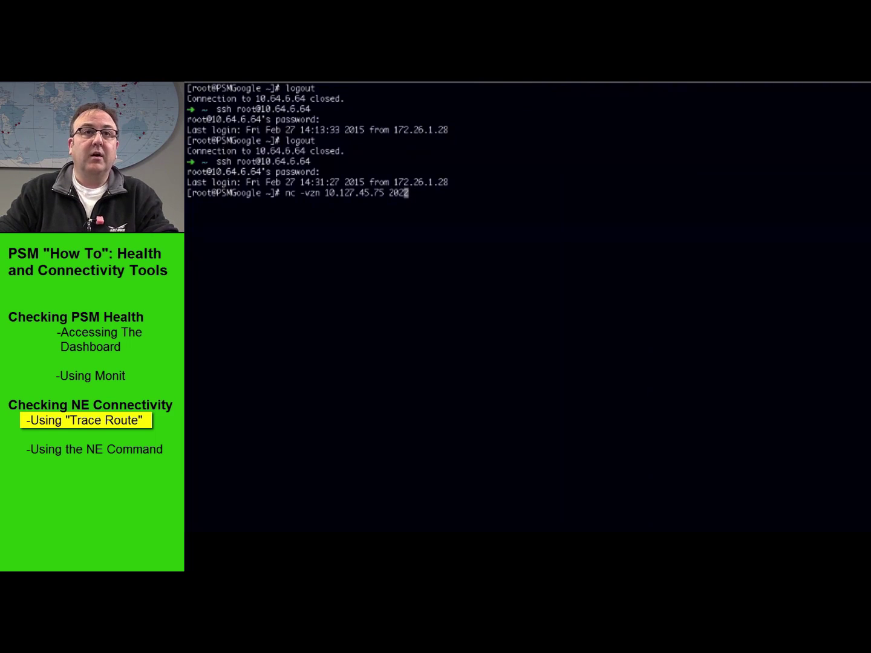
key(Up)
key(Left)
key(Left)
key(Left)
key(Left)
key(Left)
key(Left)
key(Left)
key(Left)
key(Left)
key(Left)
key(Left)
key(Left)
key(Left)
key(Left)
key(Left)
key(Left)
key(Left)
key(Left)
key(Left)
key(Left)
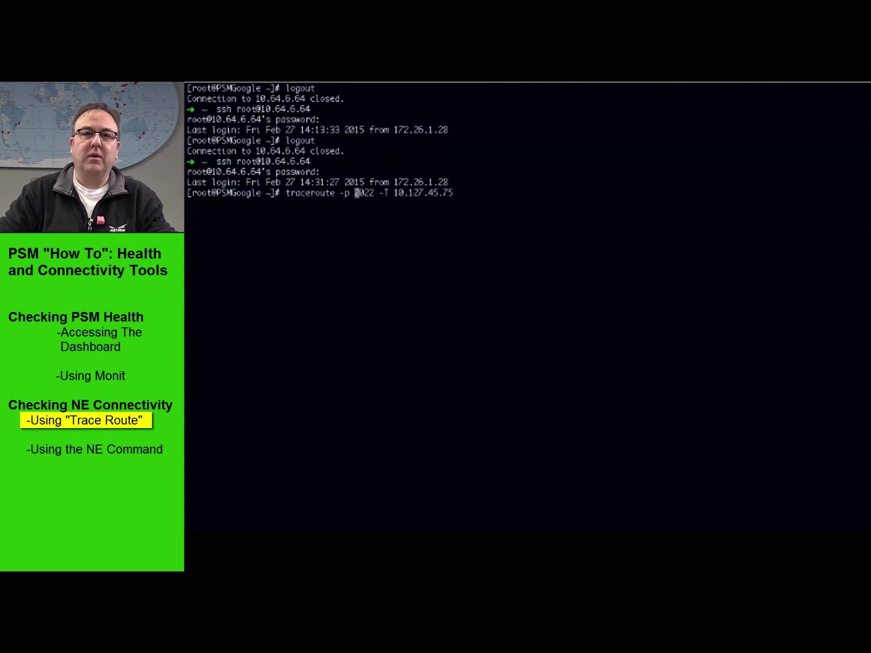
key(Left)
key(Right)
key(Right)
key(Right)
key(Right)
key(Right)
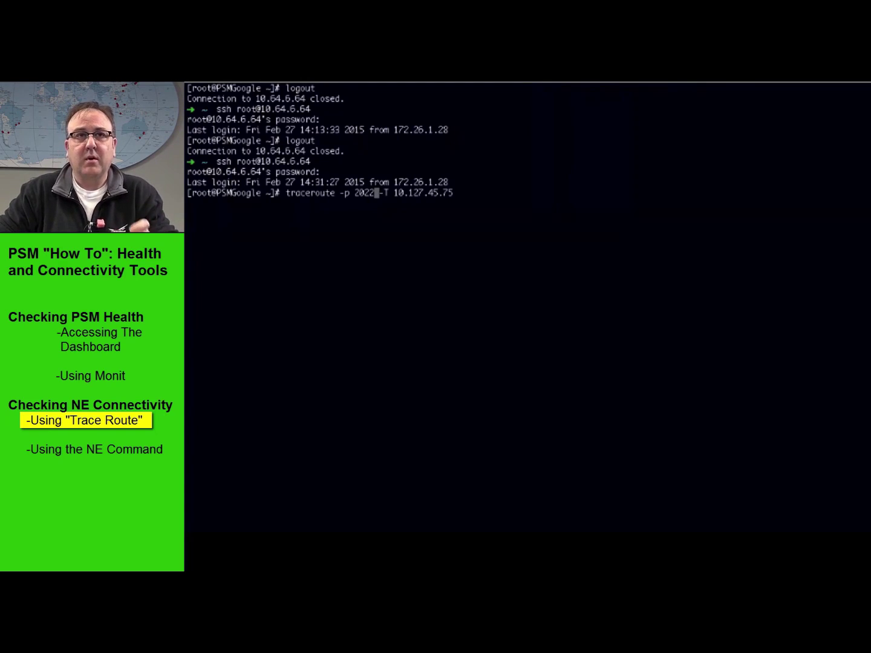
key(Right)
key(Right)
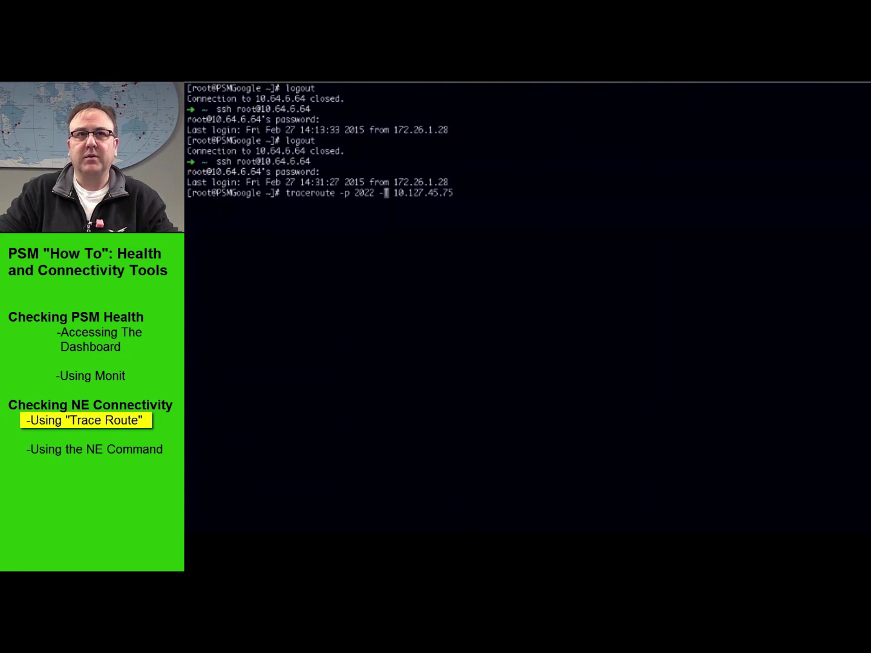
key(Right)
key(Right)
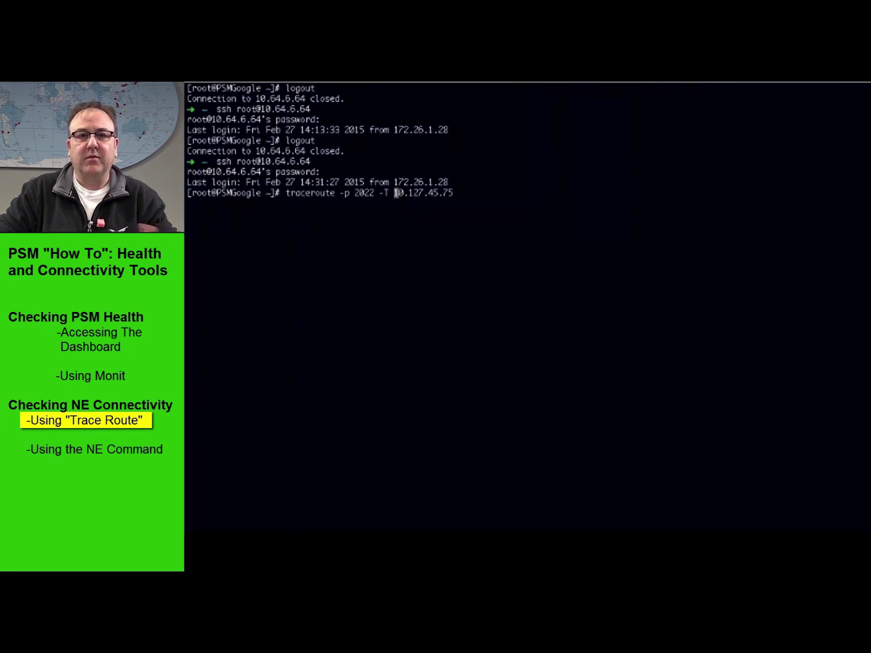
key(Right)
key(Right)
key(Right)
key(Right)
key(Right)
key(Right)
key(Right)
key(Right)
key(Right)
key(Right)
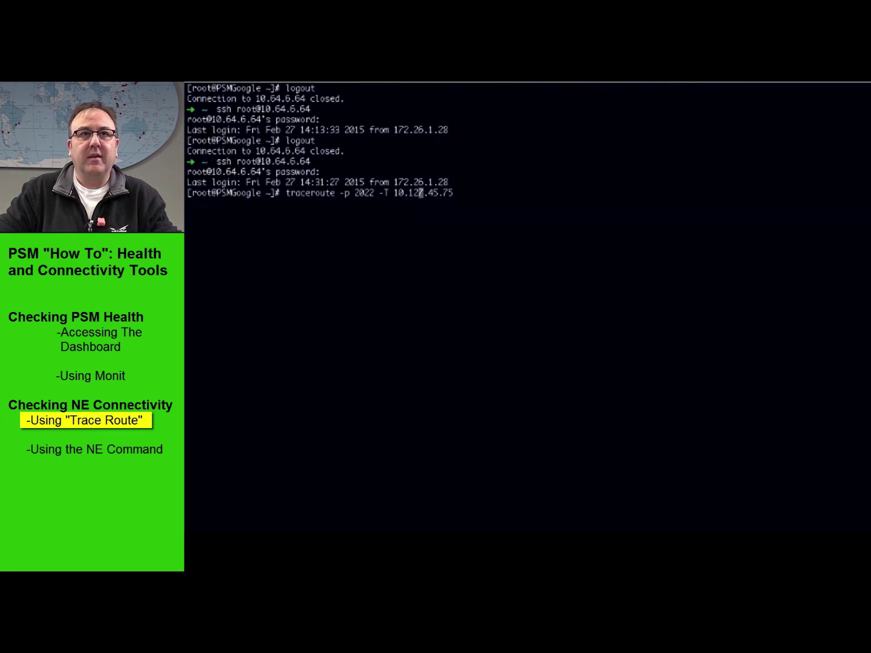
key(Right)
key(Right)
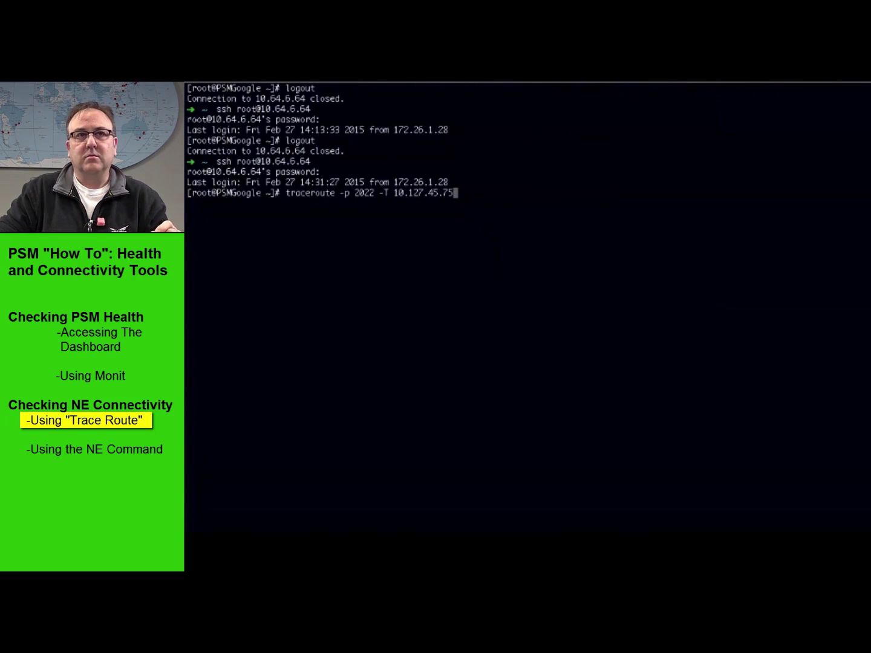
key(Return)
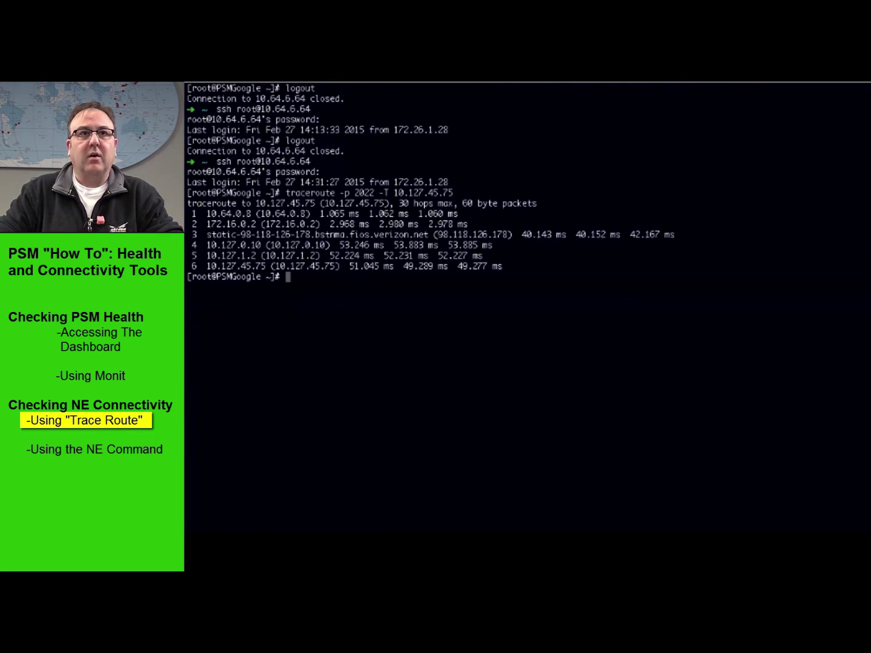
Step: Rerun the trace without the TCP option, as traceroute -p 2022 10.127.45.75
key(Up)
key(Left)
key(Left)
key(Left)
key(Left)
key(Left)
key(Left)
key(Left)
key(Left)
key(Left)
key(Left)
key(Left)
key(Left)
key(Left)
key(BackSpace)
key(BackSpace)
key(BackSpace)
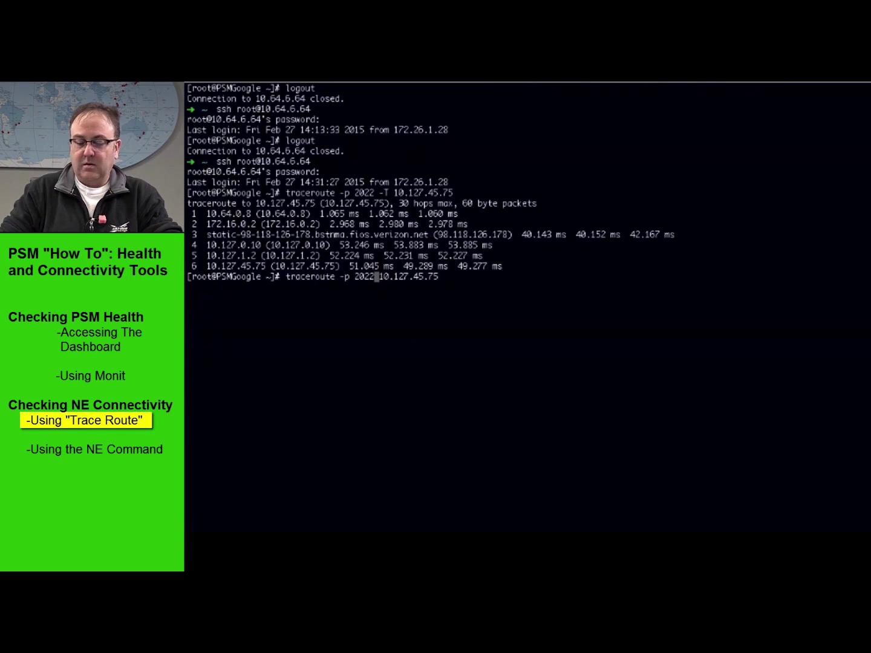
key(Return)
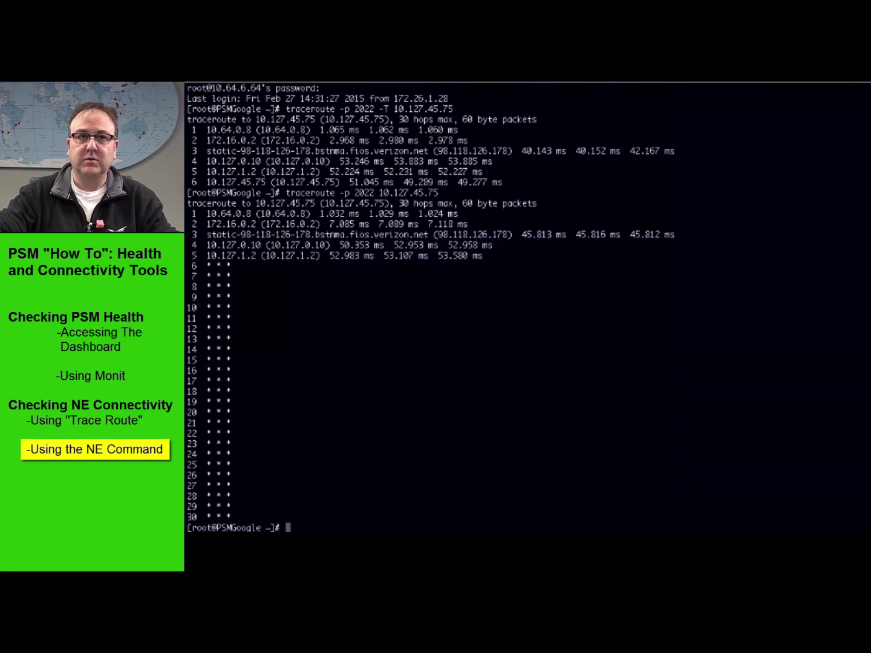
Step: Recall the earlier port check command nc -vzn 10.127.45.75 2022 at the prompt
key(Up)
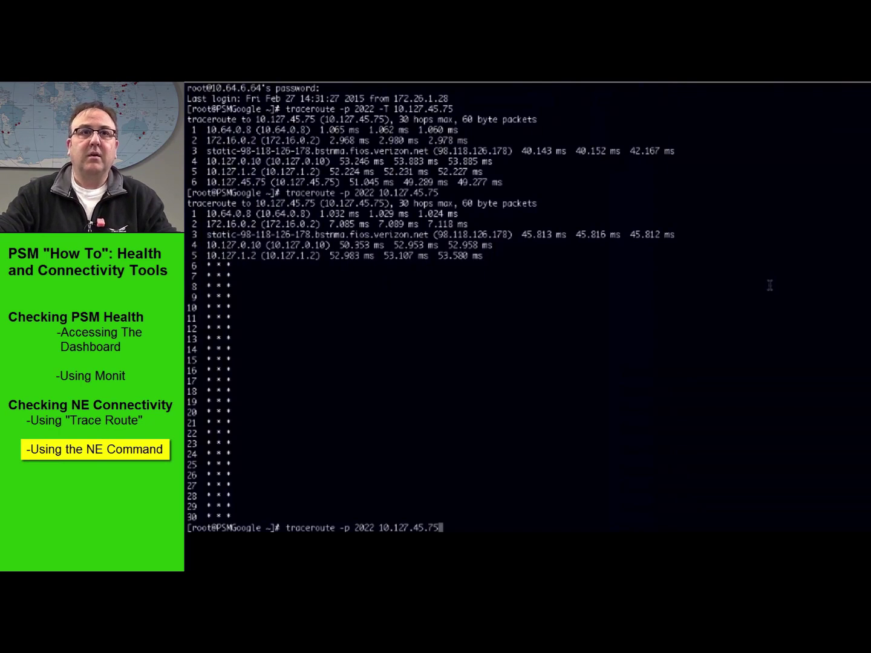
key(Up)
key(Up)
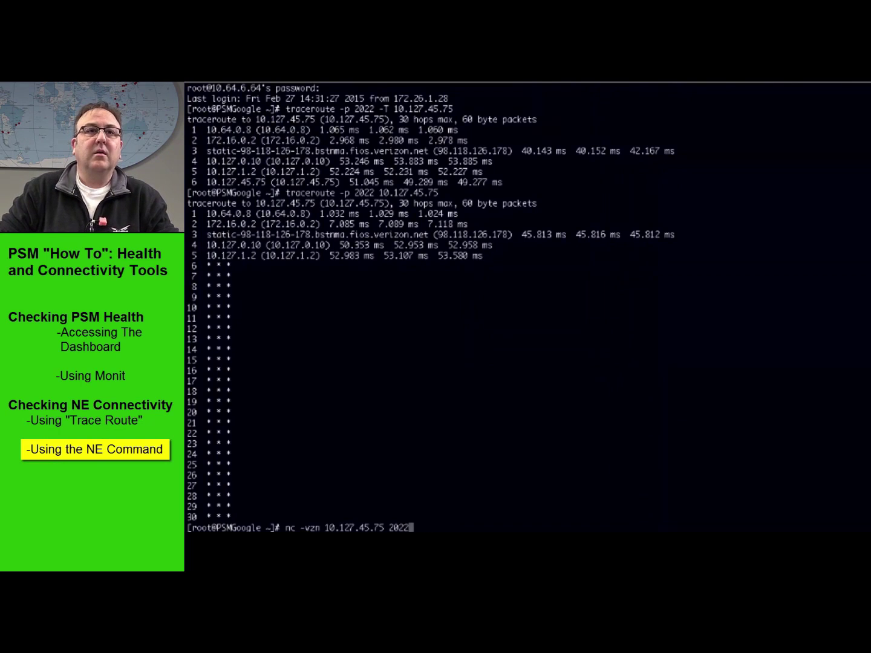